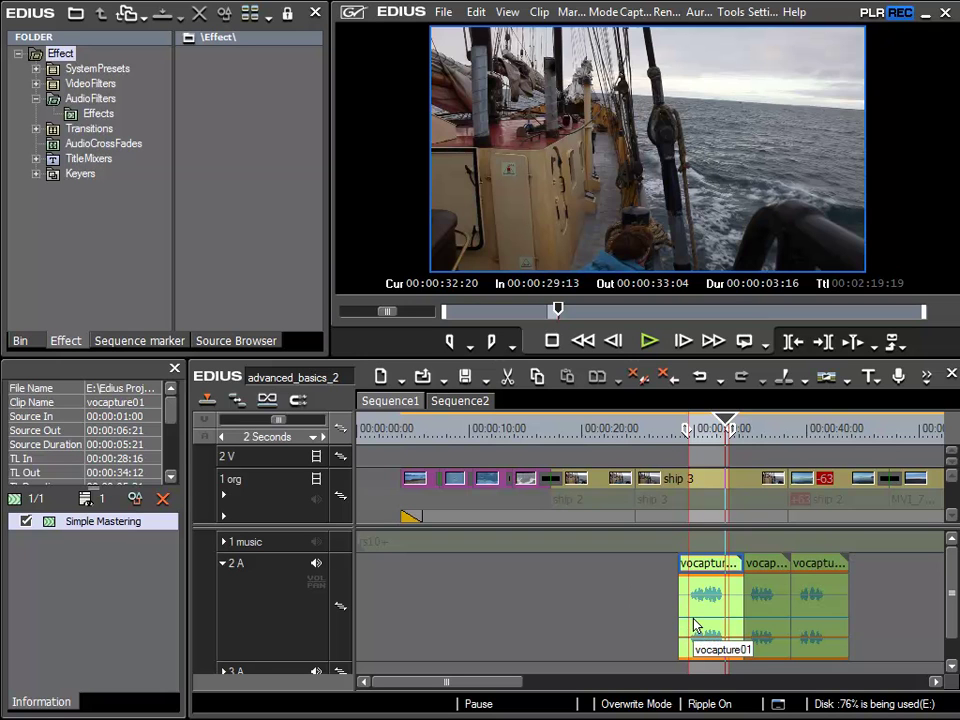
Step: Drag the In point back to 00:00:28:16 and move the playhead to it
{"action": "mouse_move", "coordinate": [688, 429]}
{"action": "left_mouse_down"}
{"action": "mouse_move", "coordinate": [680, 430]}
{"action": "mouse_move", "coordinate": [748, 432]}
{"action": "left_mouse_up"}
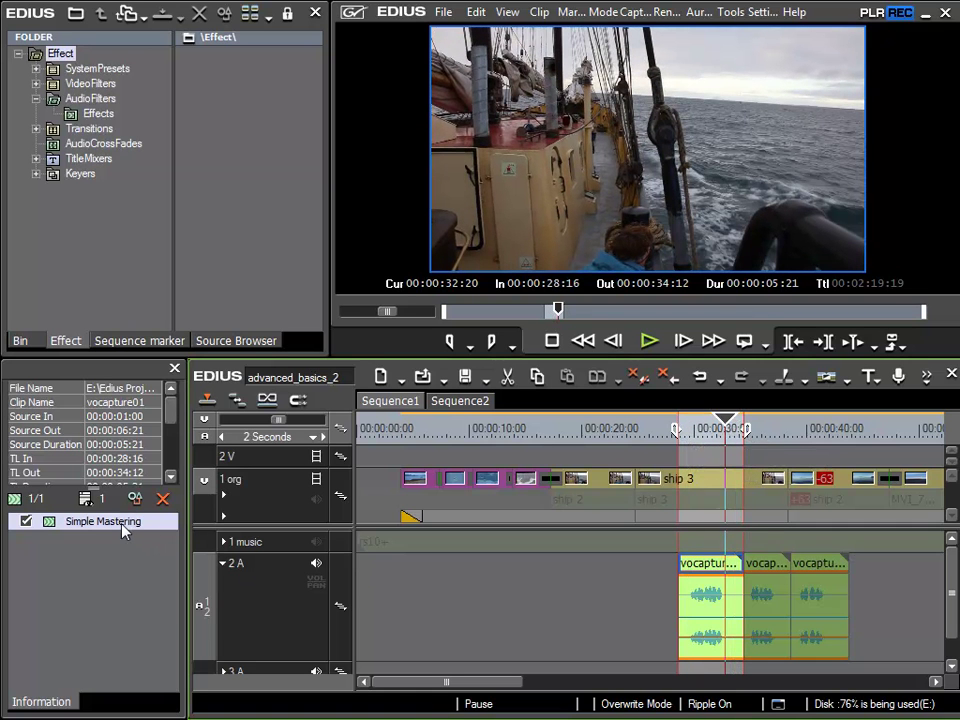
{"action": "left_click", "coordinate": [678, 428]}
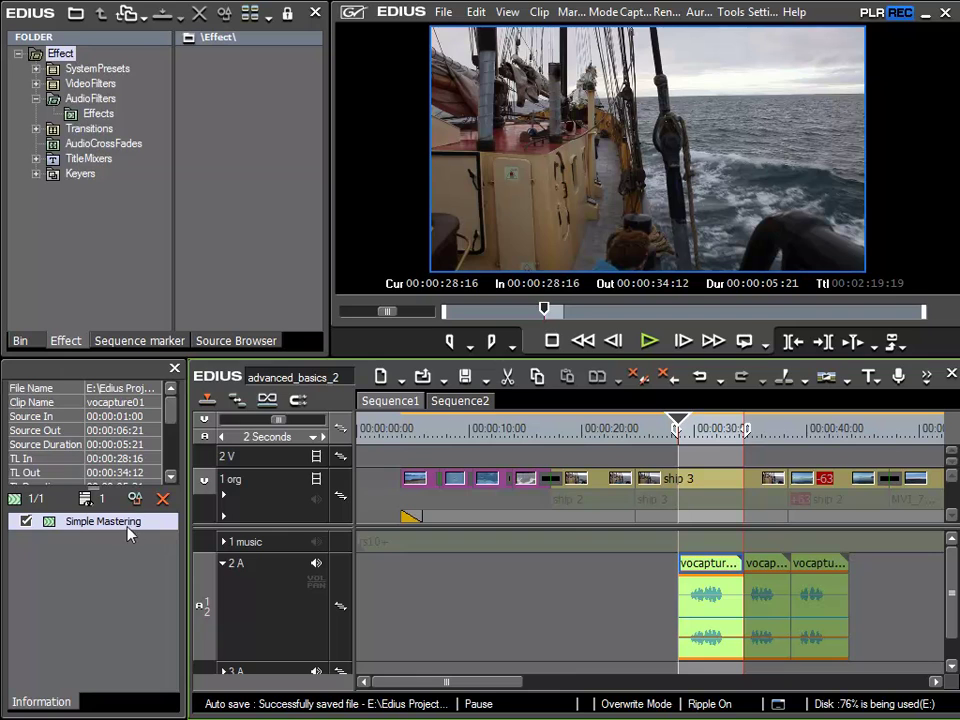
Step: Give Simple Mastering a 15.7 loudness maximizer and a +1.5 dB high shelf near 6257 Hz
{"action": "left_click", "coordinate": [131, 501]}
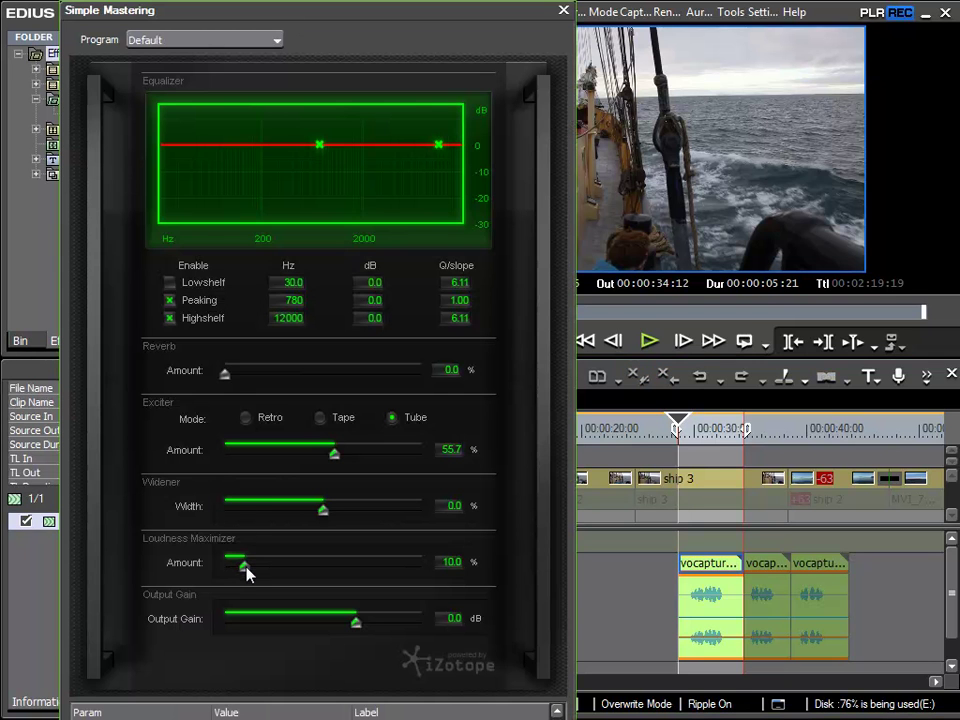
{"action": "left_click_drag", "start_coordinate": [240, 566], "coordinate": [255, 567]}
{"action": "left_click_drag", "start_coordinate": [438, 145], "coordinate": [413, 145]}
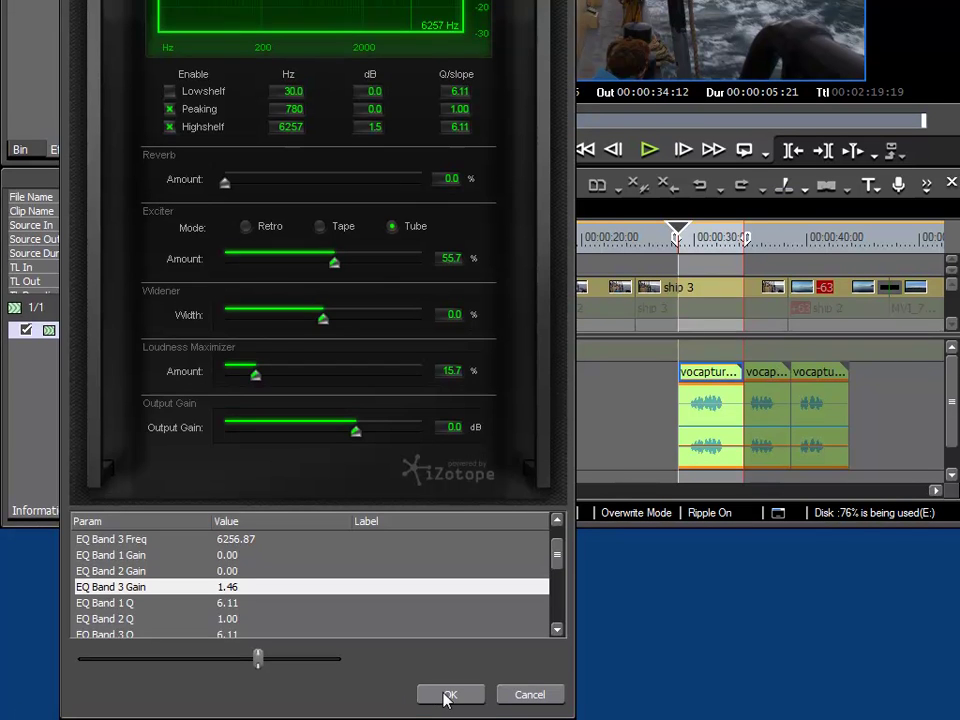
{"action": "left_click", "coordinate": [449, 695]}
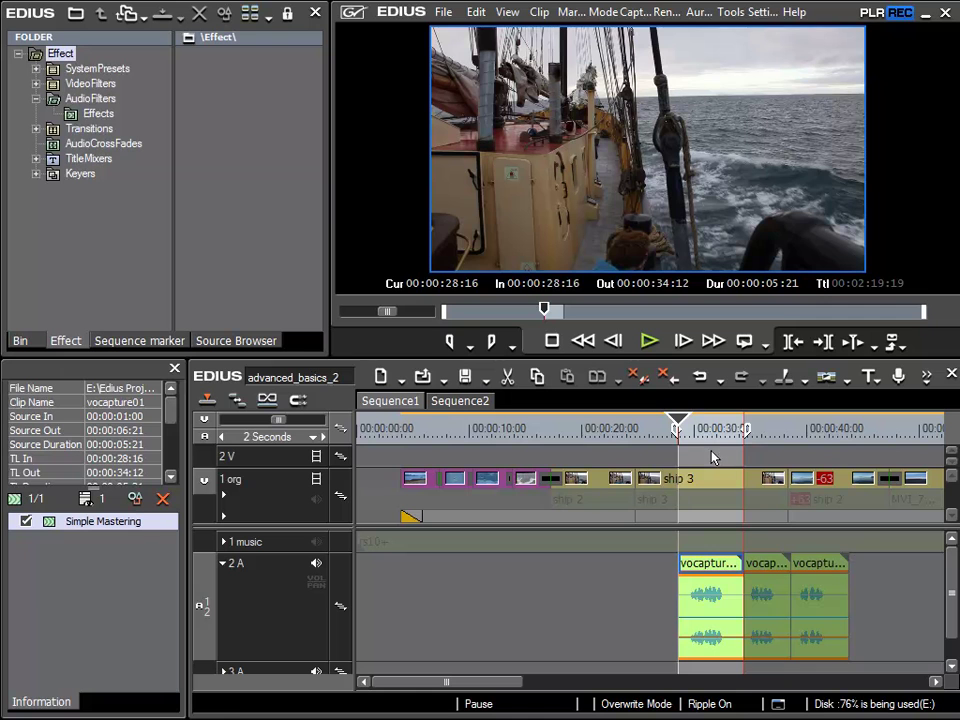
{"action": "left_click", "coordinate": [648, 342]}
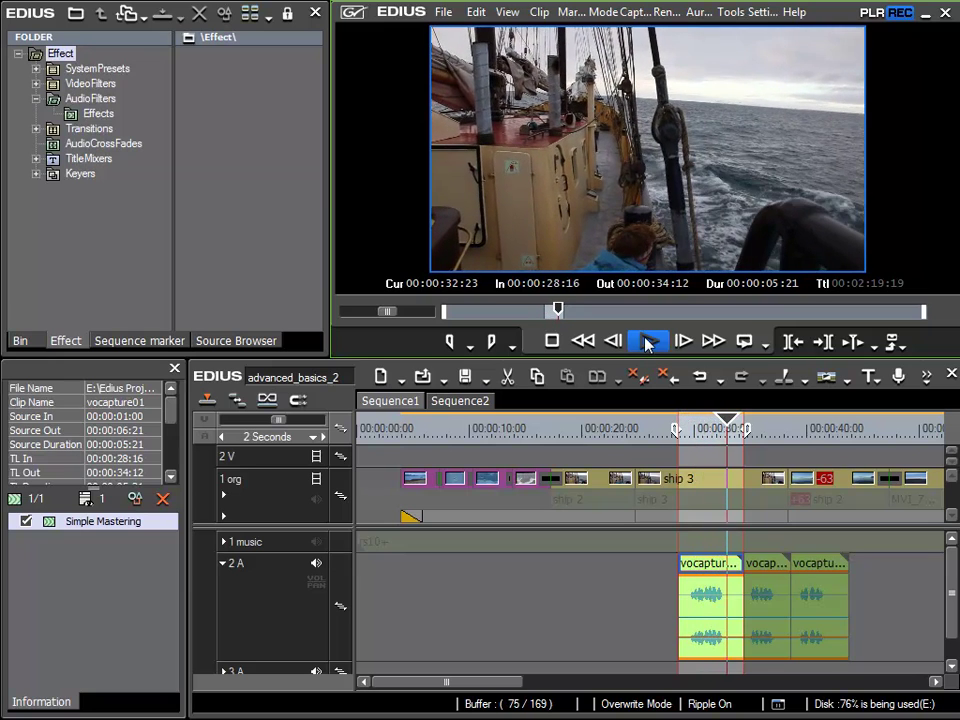
{"action": "left_click", "coordinate": [648, 342]}
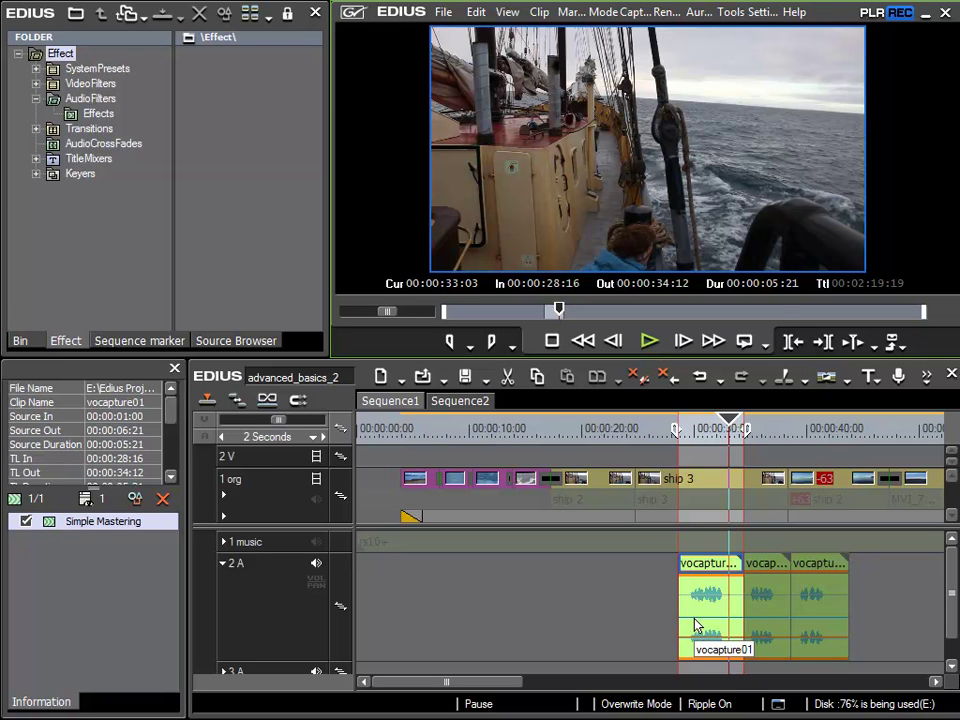
Step: Drop AudioRestore from AudioFilters onto vocapture01 and order it above Simple Mastering
{"action": "left_click", "coordinate": [97, 113]}
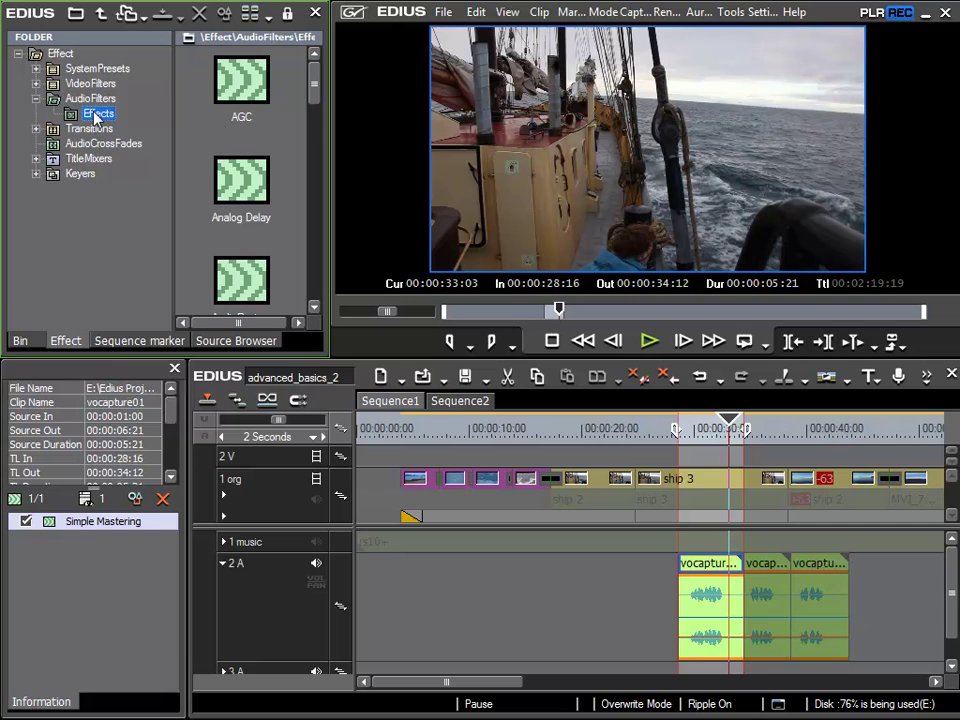
{"action": "left_click_drag", "start_coordinate": [321, 87], "coordinate": [320, 111]}
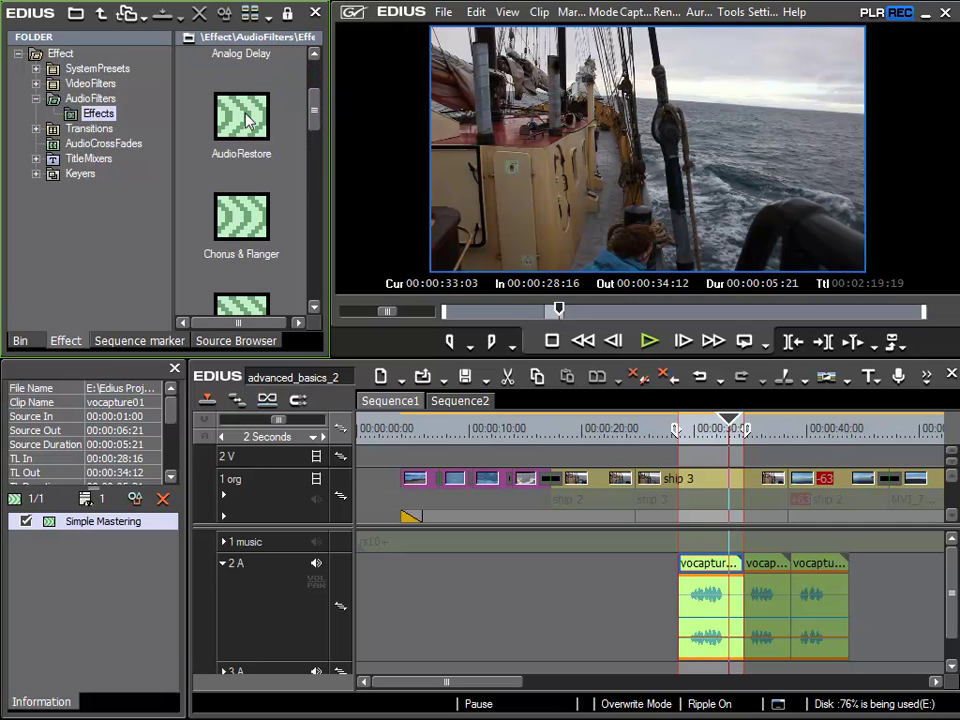
{"action": "mouse_move", "coordinate": [249, 121]}
{"action": "left_mouse_down"}
{"action": "mouse_move", "coordinate": [237, 318]}
{"action": "mouse_move", "coordinate": [703, 614]}
{"action": "mouse_move", "coordinate": [82, 562]}
{"action": "left_mouse_up"}
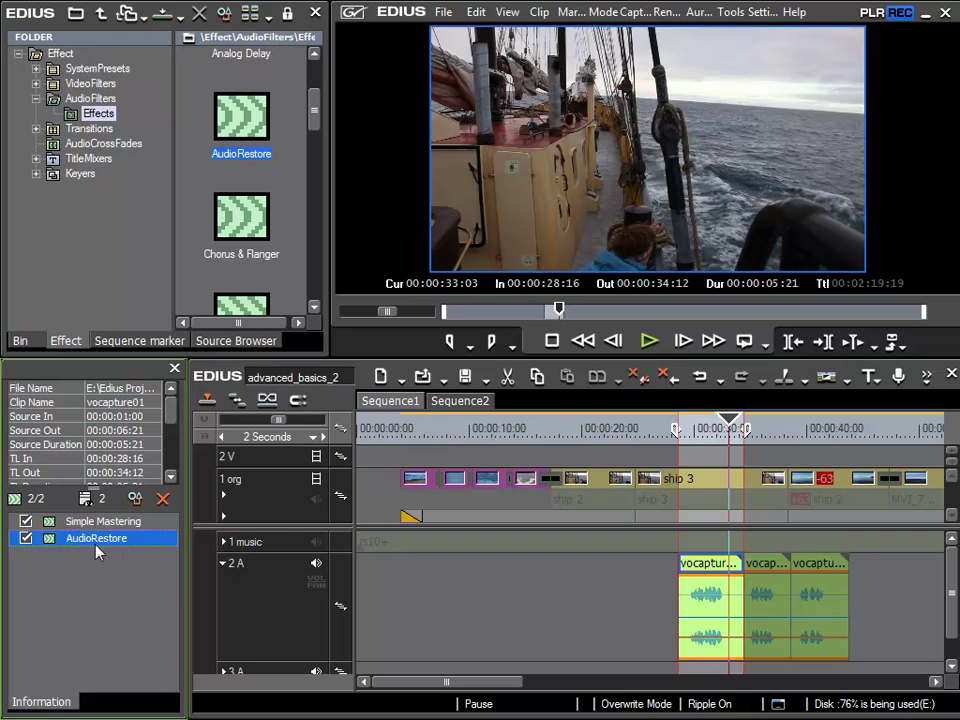
{"action": "left_click_drag", "start_coordinate": [99, 550], "coordinate": [95, 521]}
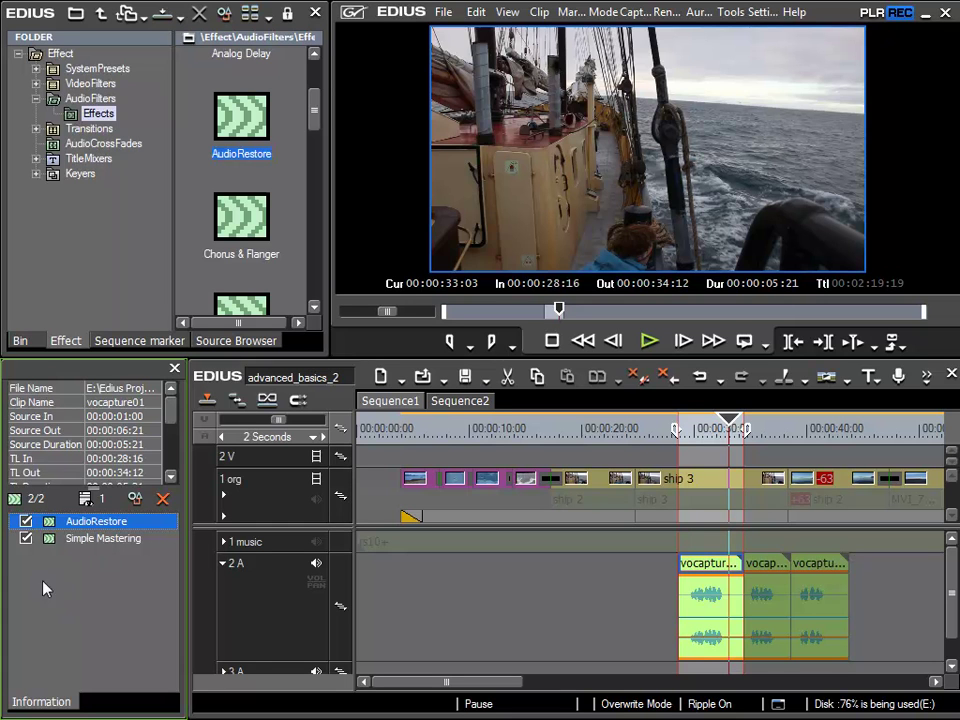
{"action": "left_click", "coordinate": [26, 539]}
{"action": "left_click", "coordinate": [665, 541]}
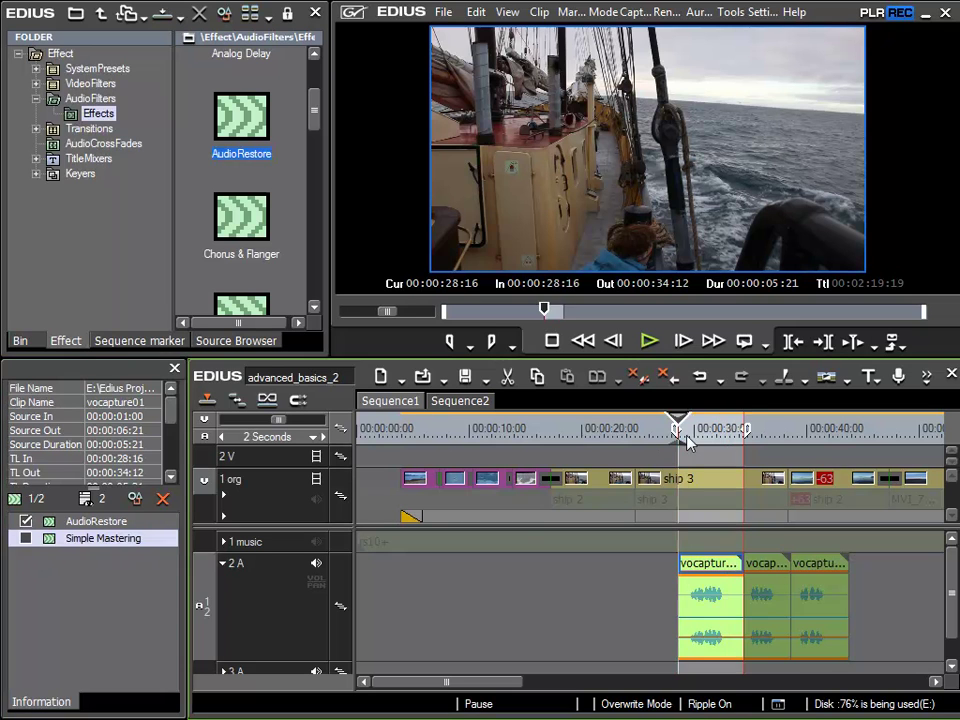
{"action": "key", "text": "space"}
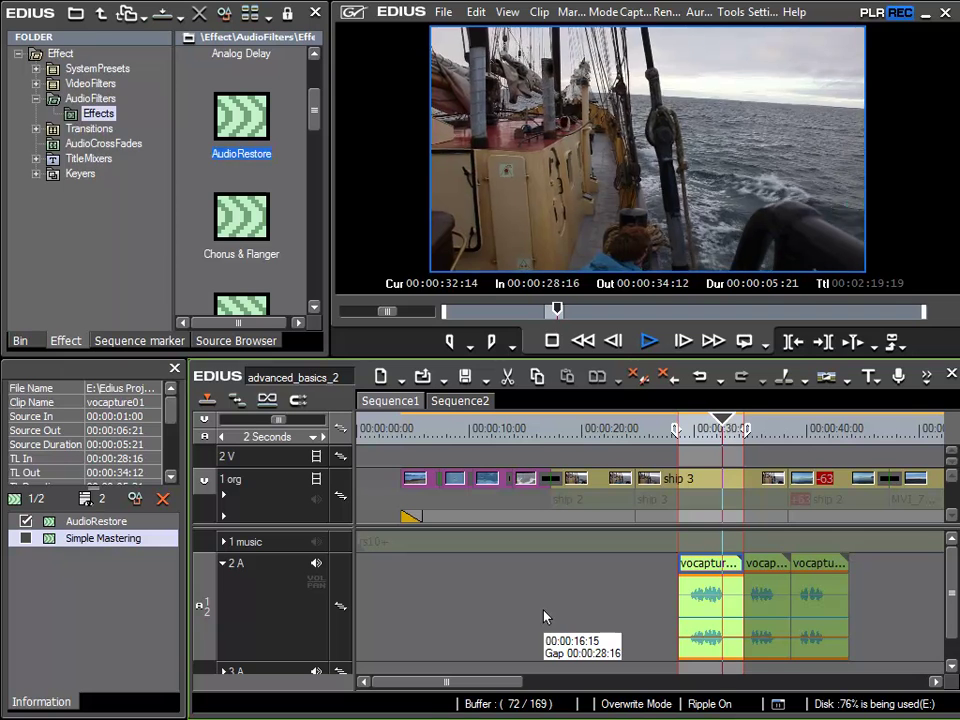
{"action": "key", "text": "space"}
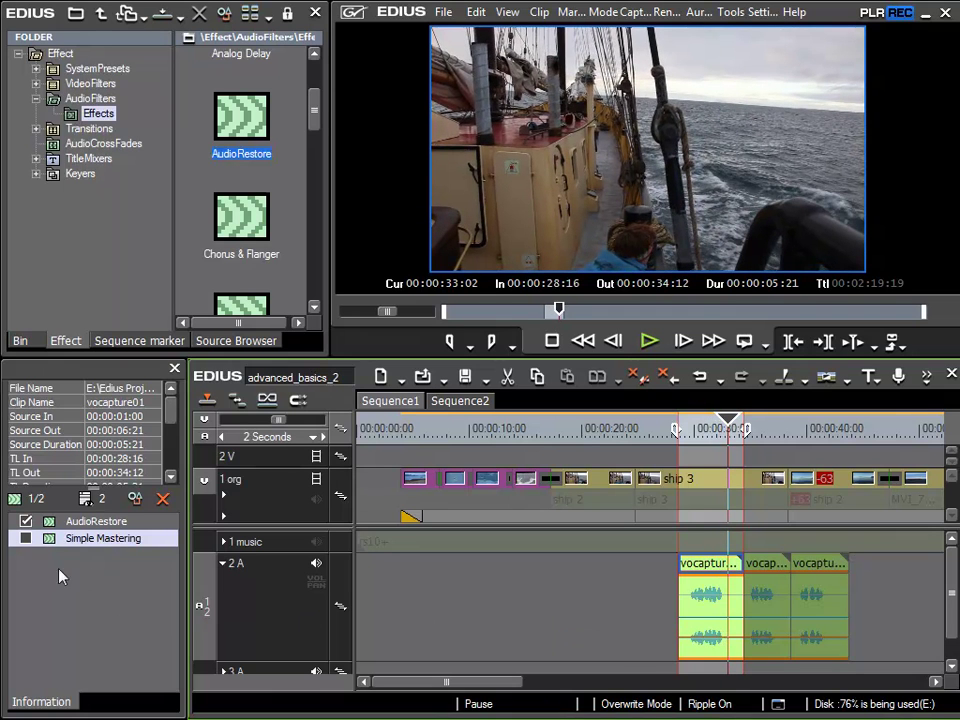
{"action": "left_click", "coordinate": [26, 539]}
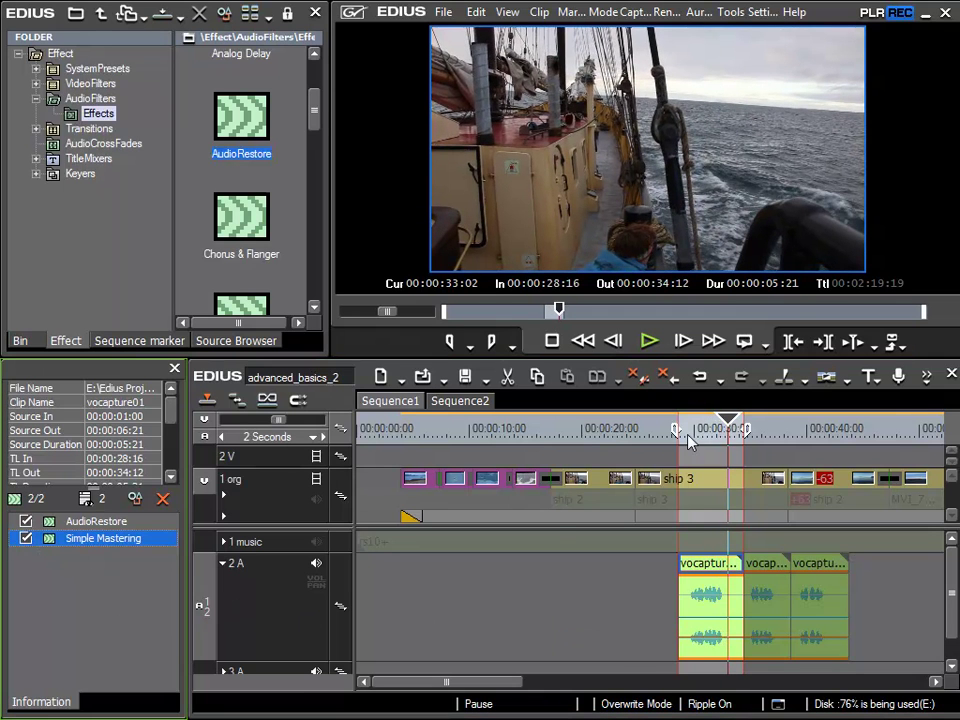
{"action": "key", "text": "q"}
{"action": "key", "text": "space"}
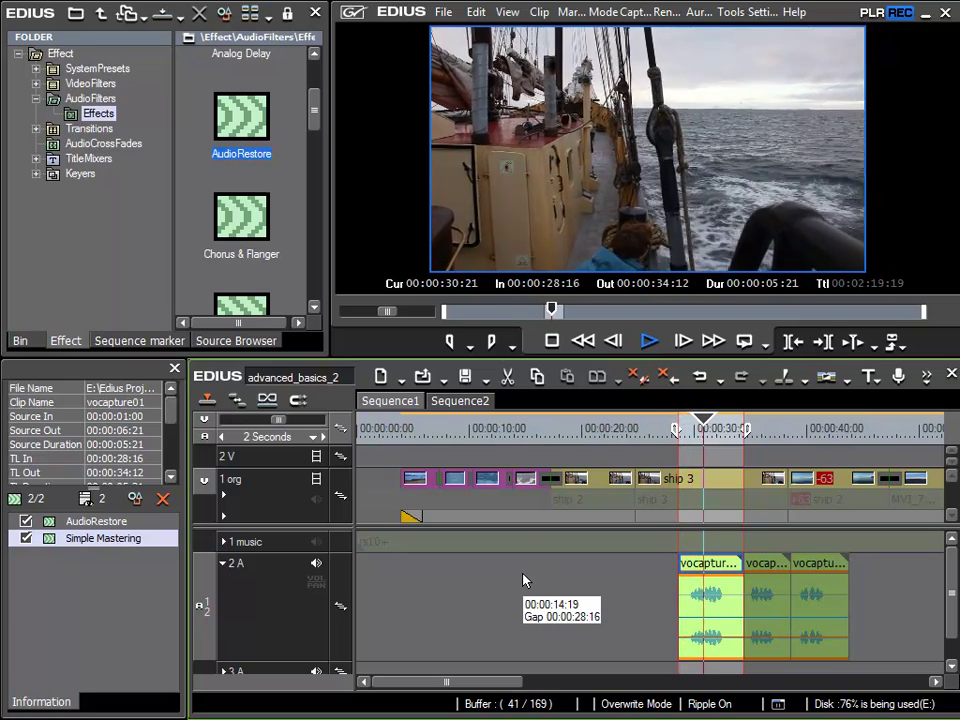
{"action": "key", "text": "space"}
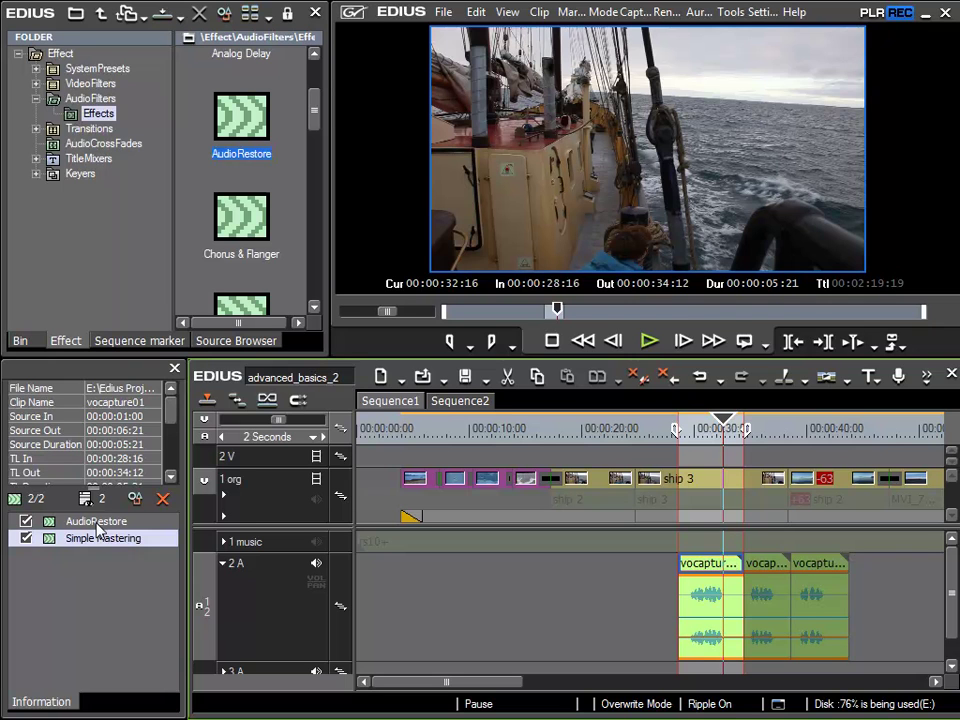
Step: Open AudioRestore's settings from the Information palette and play the voice-over from its start
{"action": "left_click", "coordinate": [98, 522]}
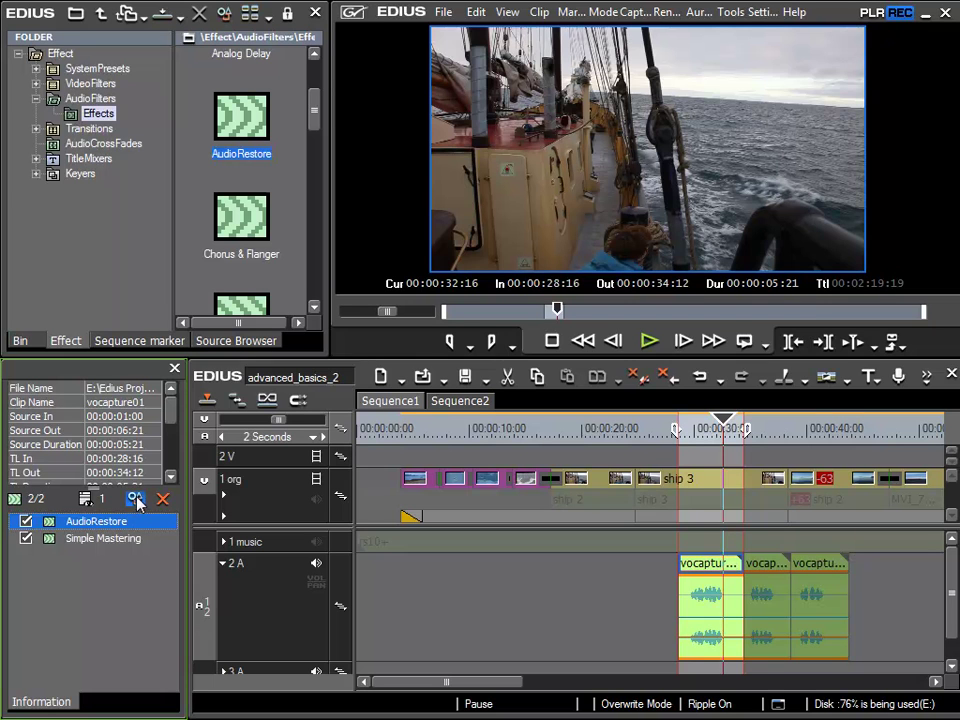
{"action": "left_click", "coordinate": [136, 500]}
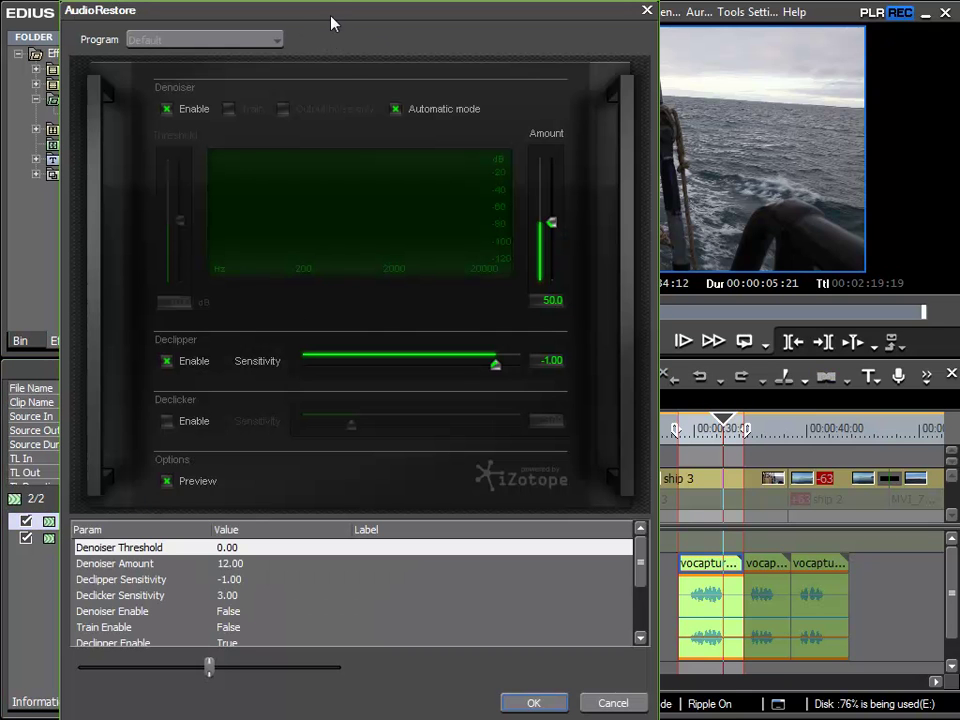
{"action": "left_click_drag", "start_coordinate": [334, 14], "coordinate": [298, 4]}
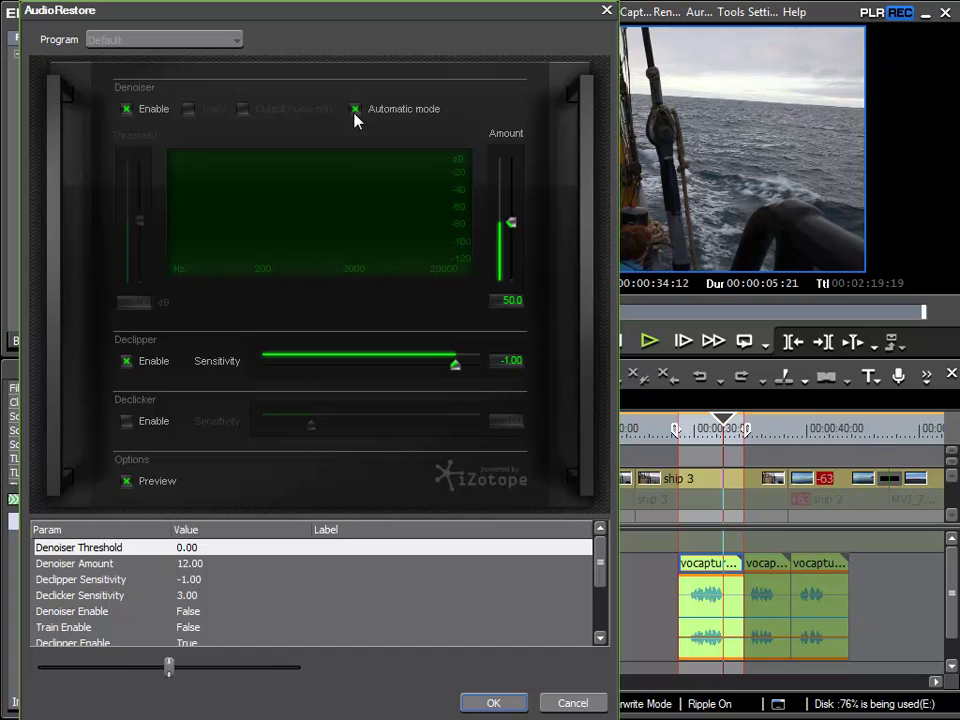
{"action": "left_click", "coordinate": [679, 430]}
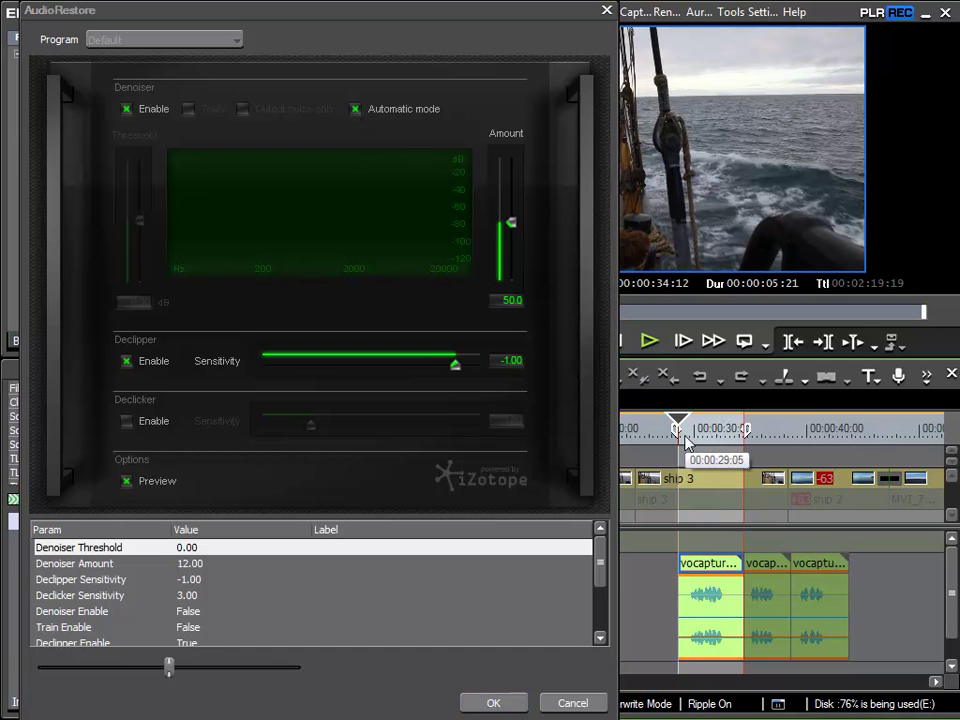
{"action": "key", "text": "space"}
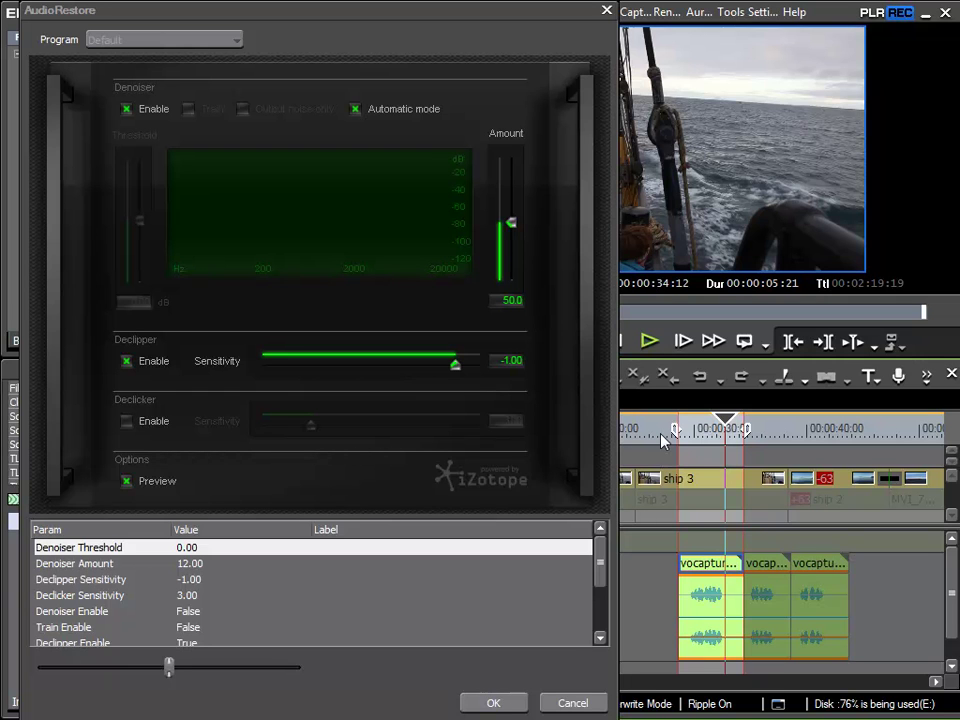
Step: Uncheck the denoiser's Automatic mode and replay the voice-over to watch its spectrum
{"action": "left_click", "coordinate": [356, 109]}
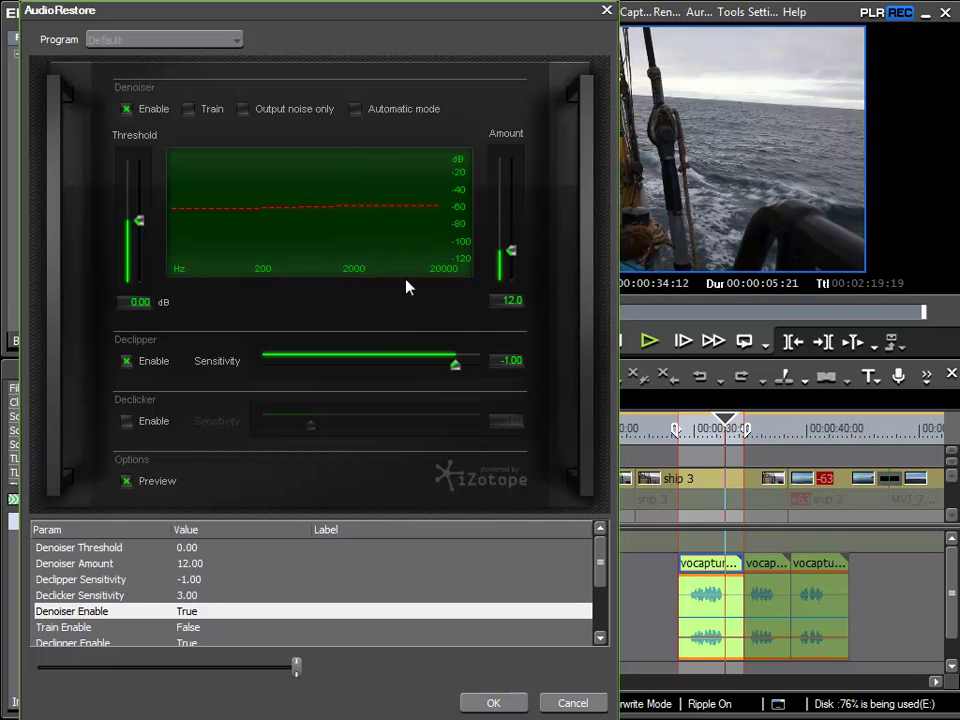
{"action": "left_click", "coordinate": [678, 432]}
{"action": "key", "text": "space"}
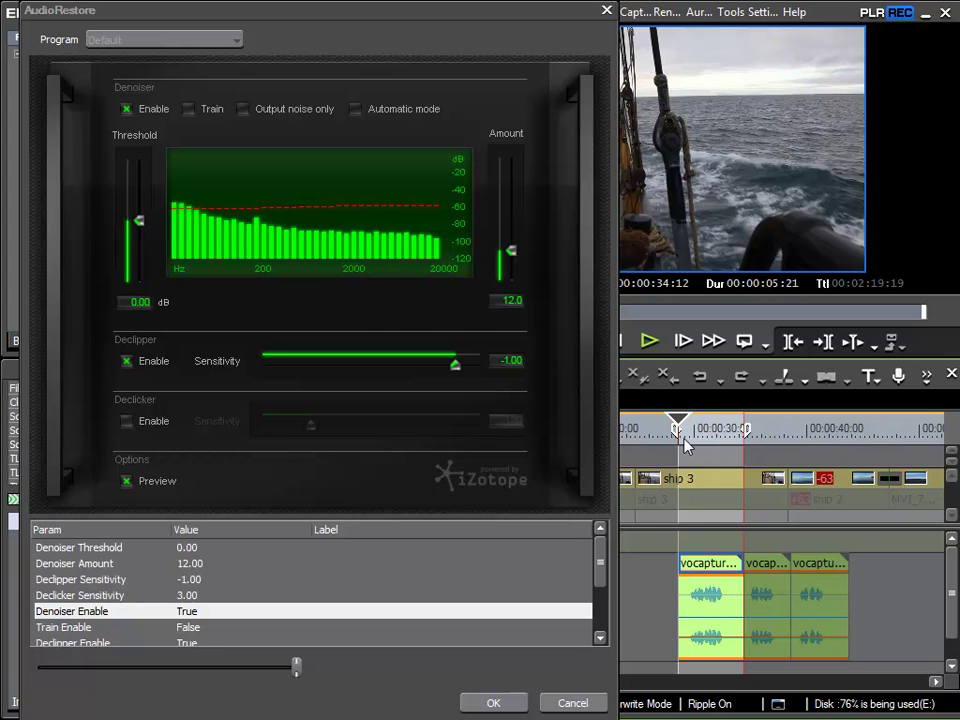
Step: Zoom in, set the Out point where the voice begins, and play the noise-only In-to-Out range
{"action": "scroll", "coordinate": [686, 437], "scroll_direction": "right", "scroll_amount": 2}
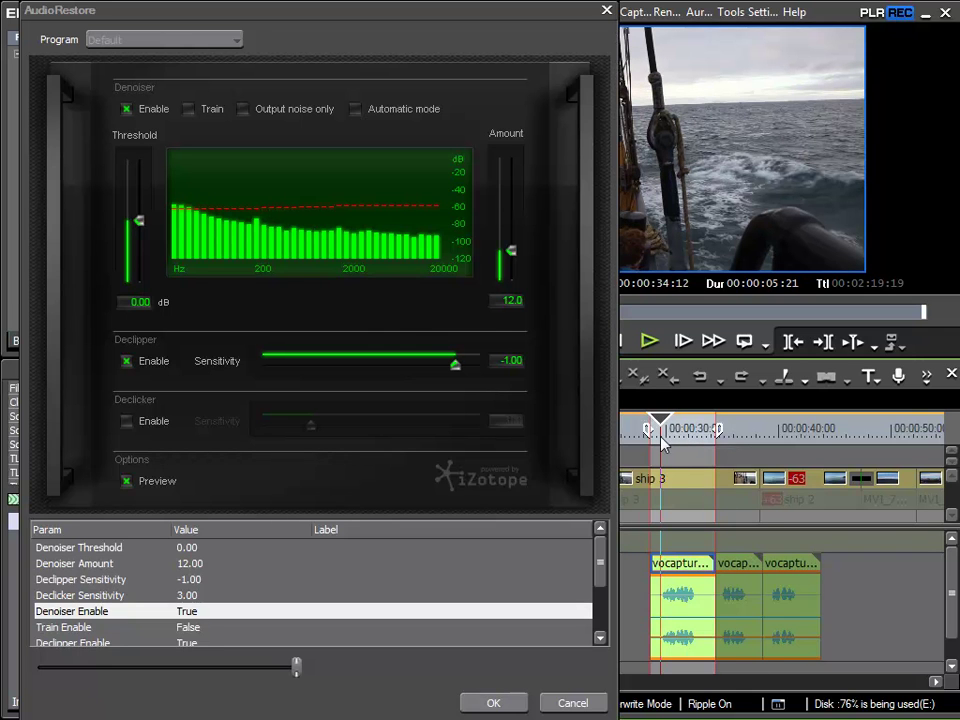
{"action": "scroll", "coordinate": [664, 447], "scroll_direction": "up", "scroll_amount": 1}
{"action": "scroll", "coordinate": [664, 447], "scroll_direction": "up", "scroll_amount": 1}
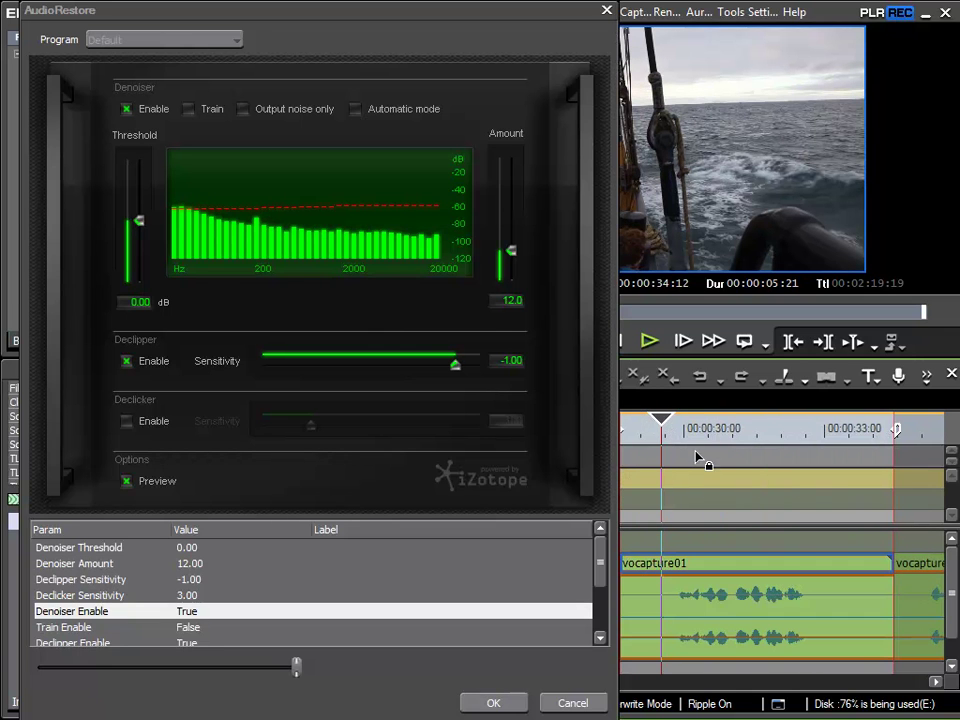
{"action": "left_click_drag", "start_coordinate": [696, 460], "coordinate": [722, 471]}
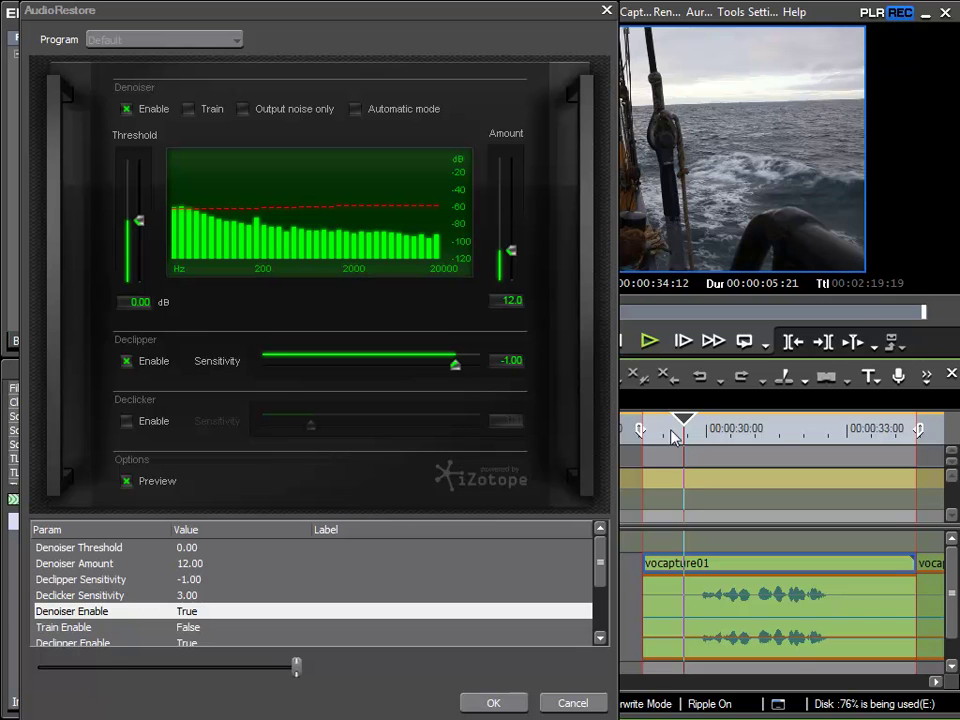
{"action": "left_click_drag", "start_coordinate": [681, 430], "coordinate": [646, 429]}
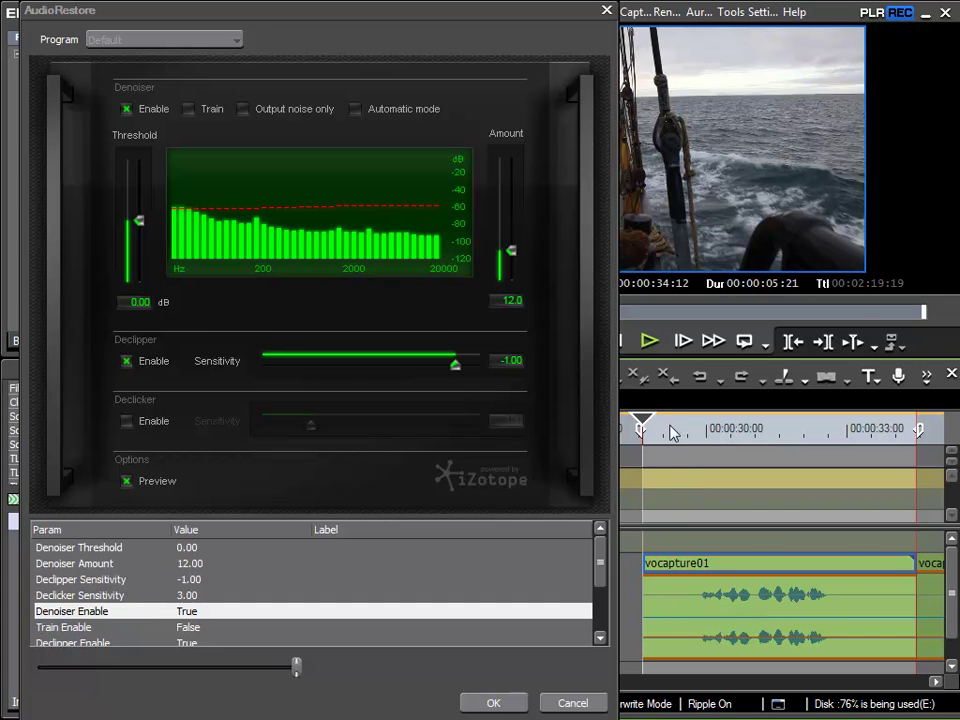
{"action": "left_click_drag", "start_coordinate": [674, 433], "coordinate": [696, 442]}
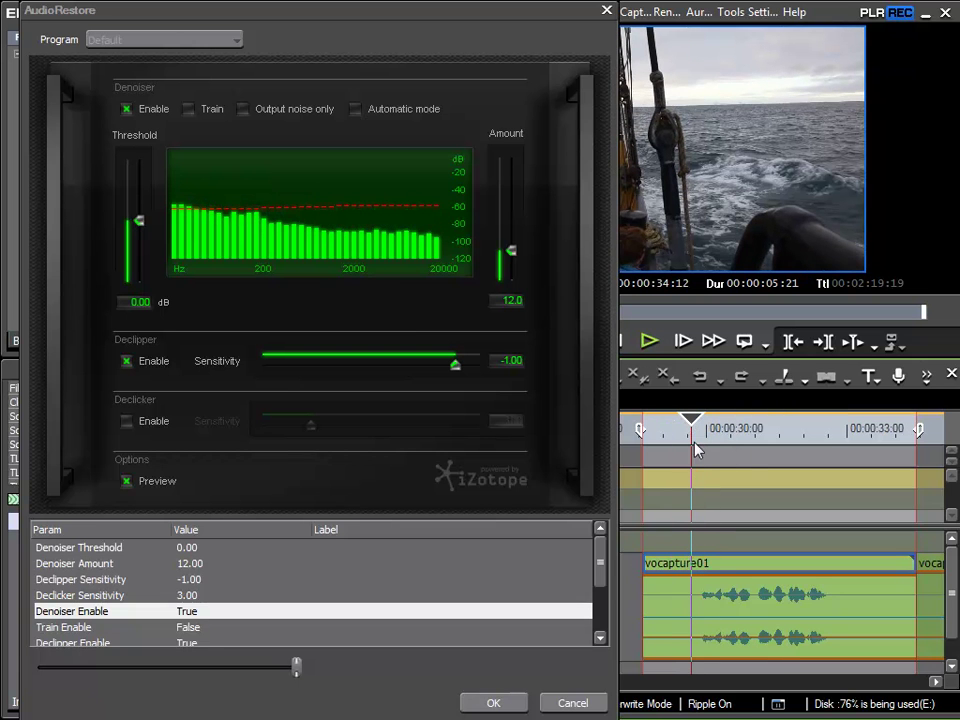
{"action": "key", "text": "i"}
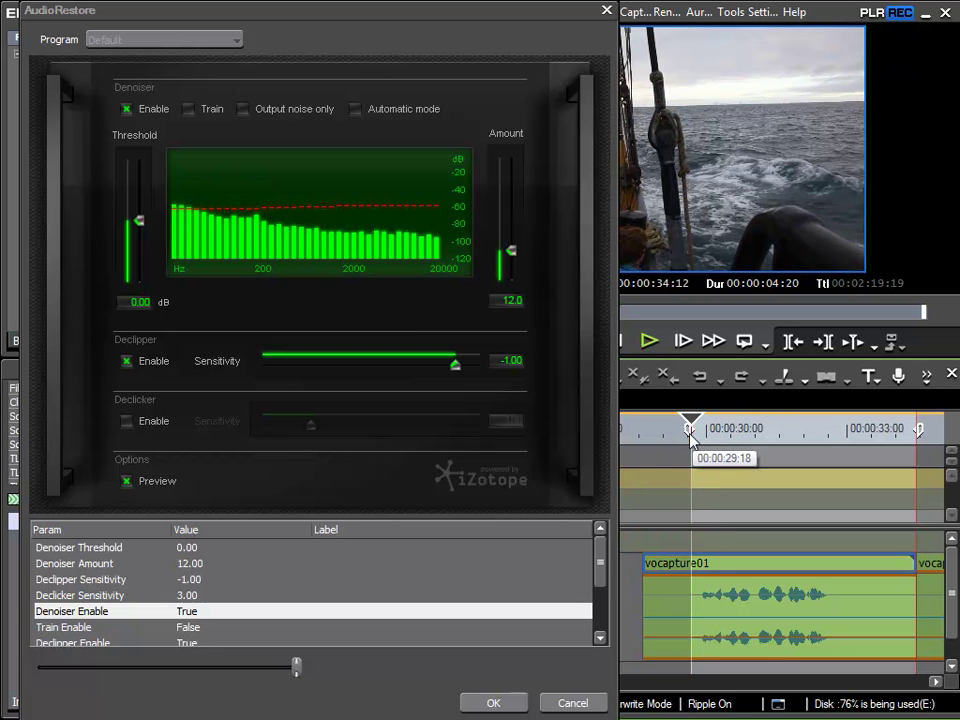
{"action": "mouse_move", "coordinate": [696, 442]}
{"action": "left_mouse_down"}
{"action": "mouse_move", "coordinate": [655, 448]}
{"action": "mouse_move", "coordinate": [695, 443]}
{"action": "left_mouse_up"}
{"action": "key", "text": "ctrl+z"}
{"action": "key", "text": "o"}
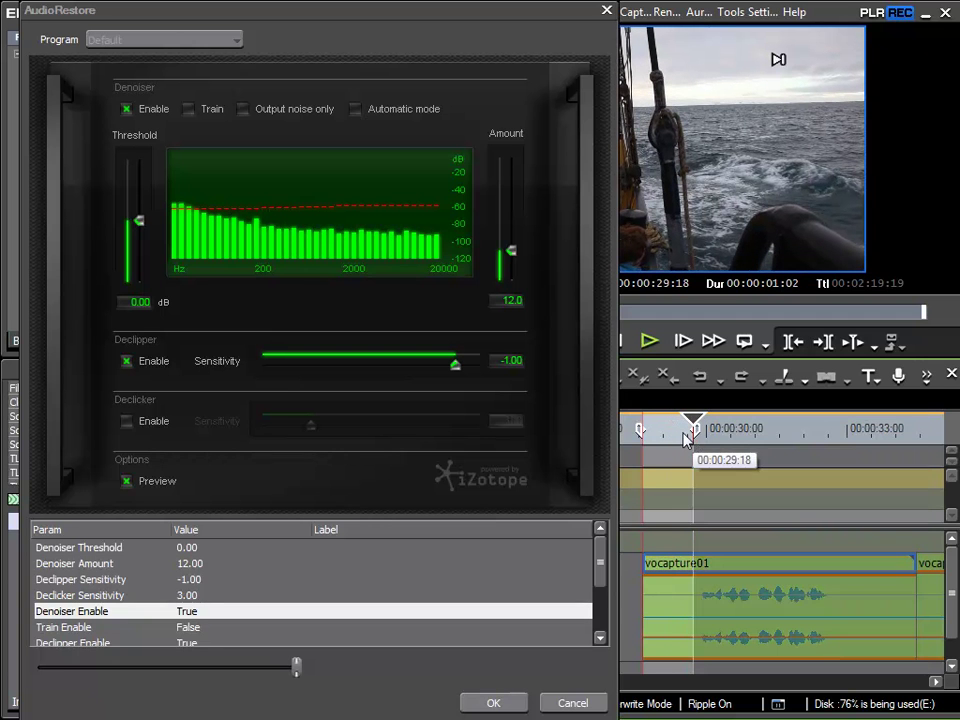
{"action": "left_click", "coordinate": [744, 341]}
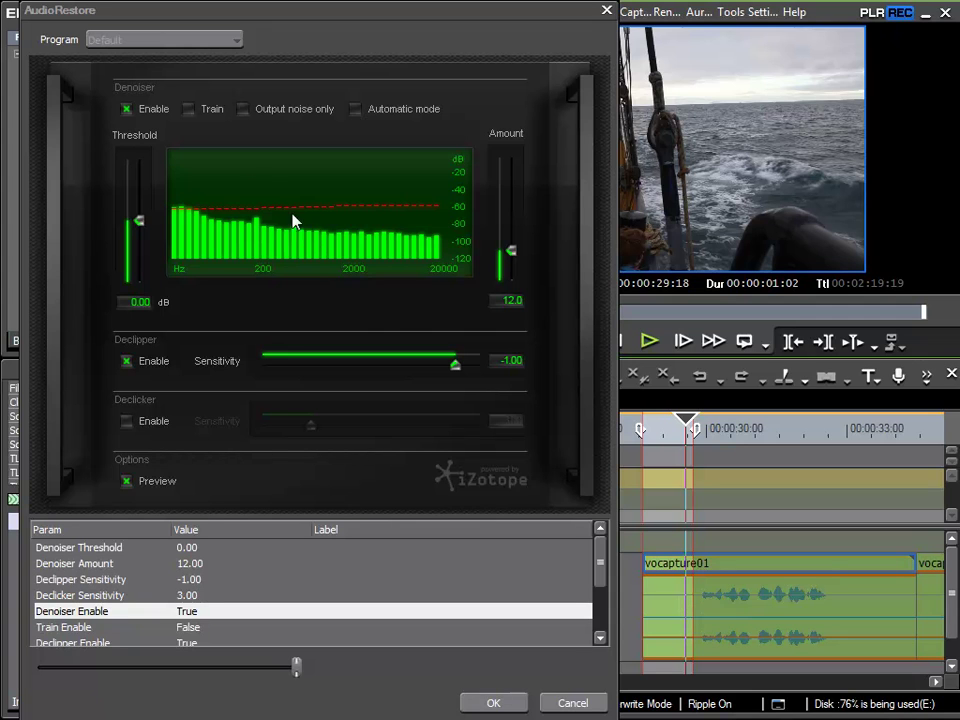
Step: Enable the denoiser's Train option and loop-play the noise-only range
{"action": "left_click", "coordinate": [188, 116]}
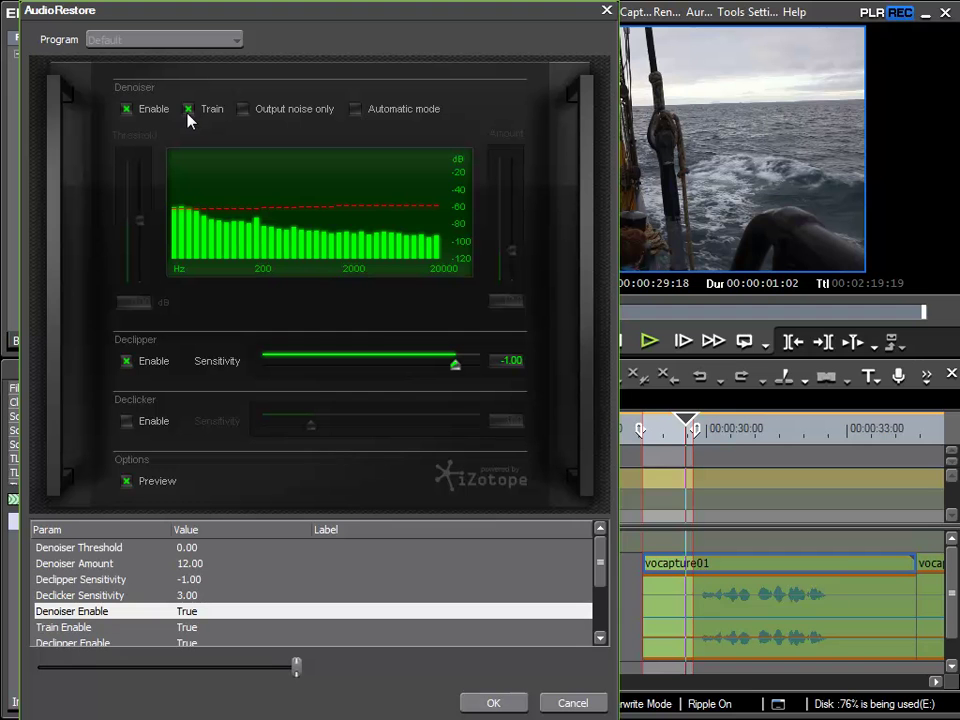
{"action": "left_click", "coordinate": [745, 342]}
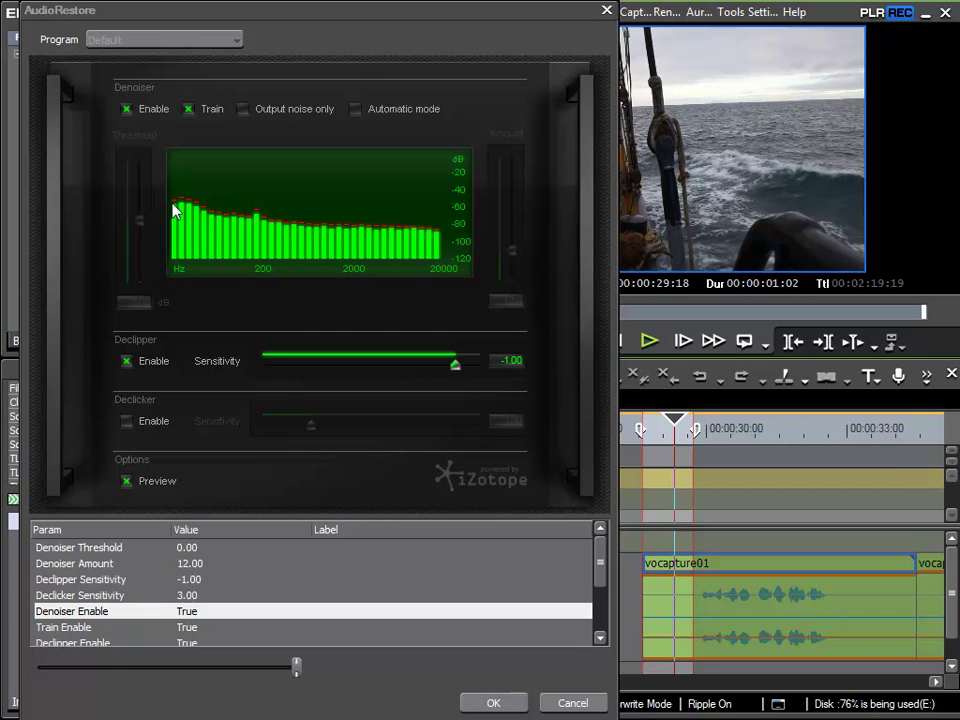
Step: Uncheck Train to keep the learned noise profile and raise the denoise amount to 14
{"action": "left_click", "coordinate": [188, 110]}
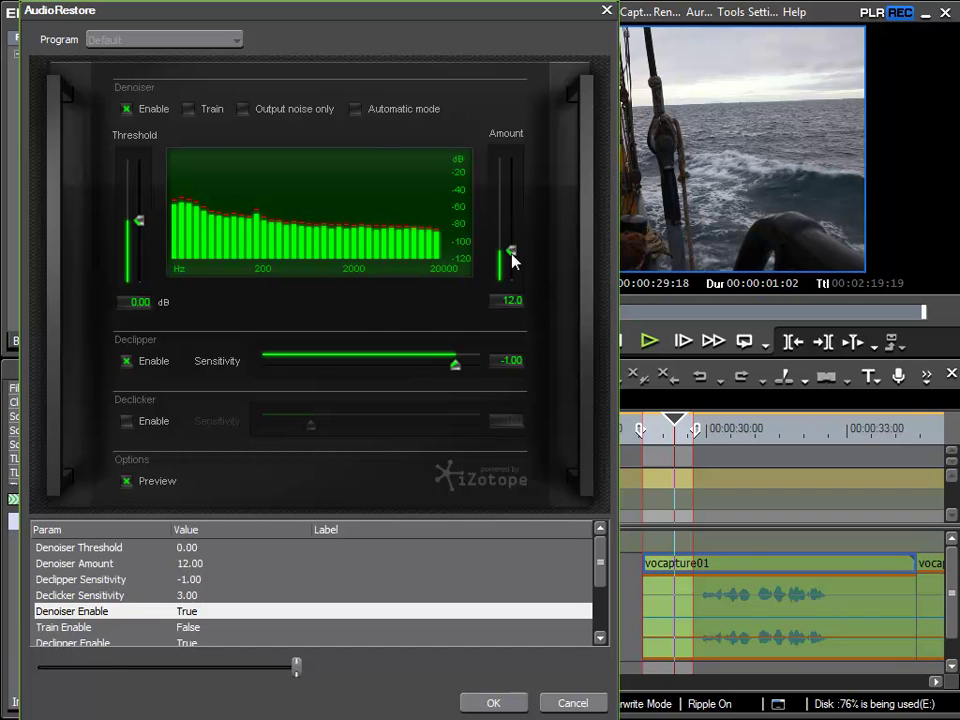
{"action": "left_click_drag", "start_coordinate": [511, 260], "coordinate": [513, 254]}
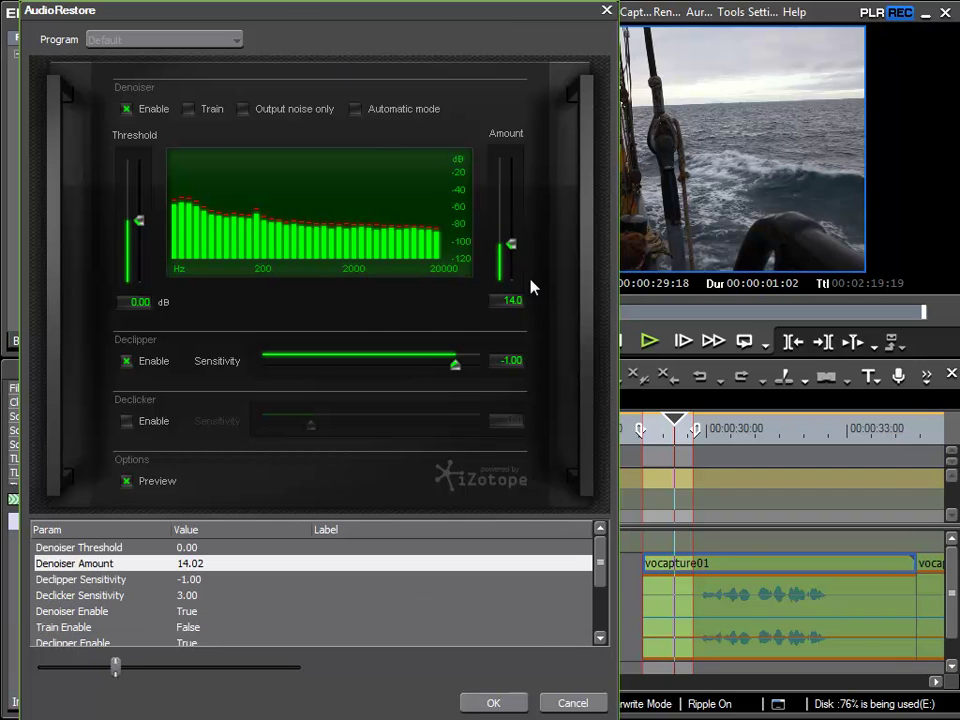
Step: Apply AudioRestore and drag the Out point out to the clip end at 00:00:34:12
{"action": "left_click", "coordinate": [493, 702]}
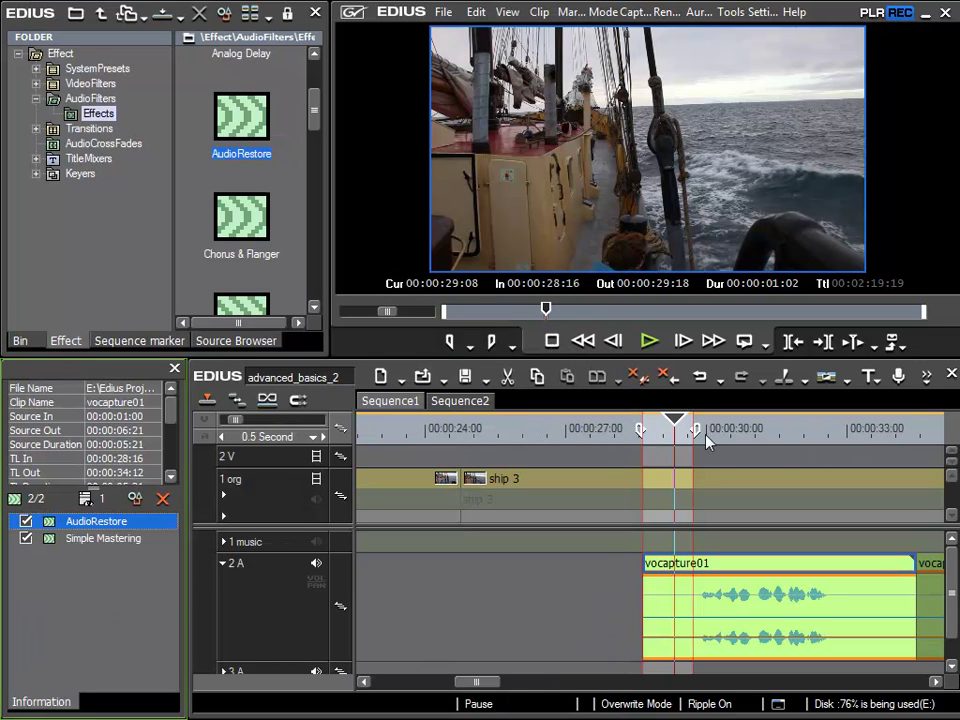
{"action": "left_click_drag", "start_coordinate": [707, 437], "coordinate": [842, 437]}
{"action": "key", "text": "space"}
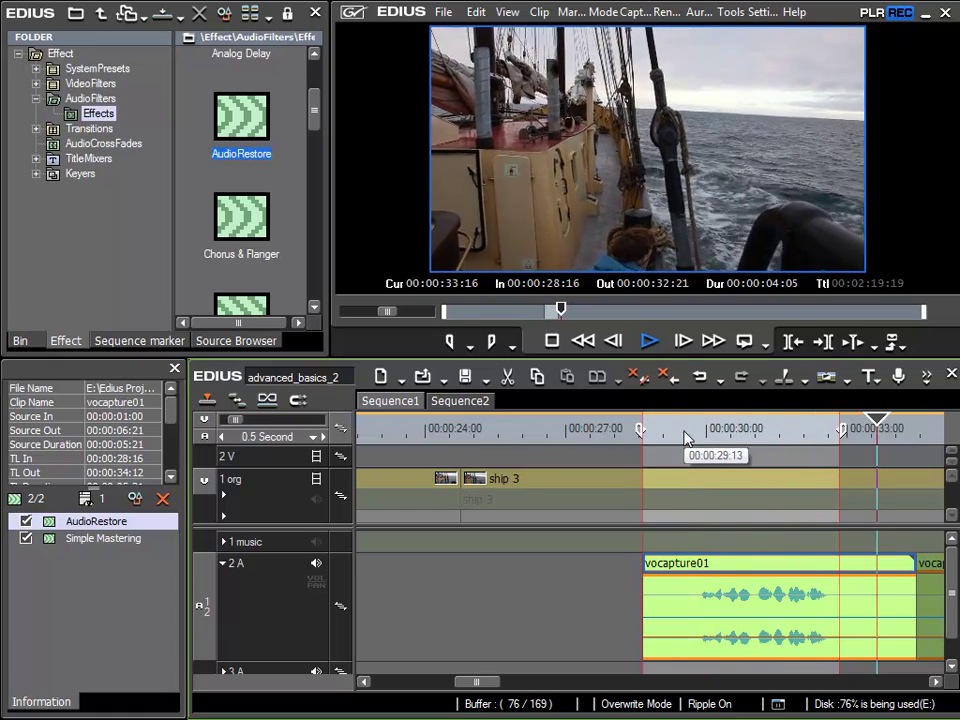
{"action": "key", "text": "space"}
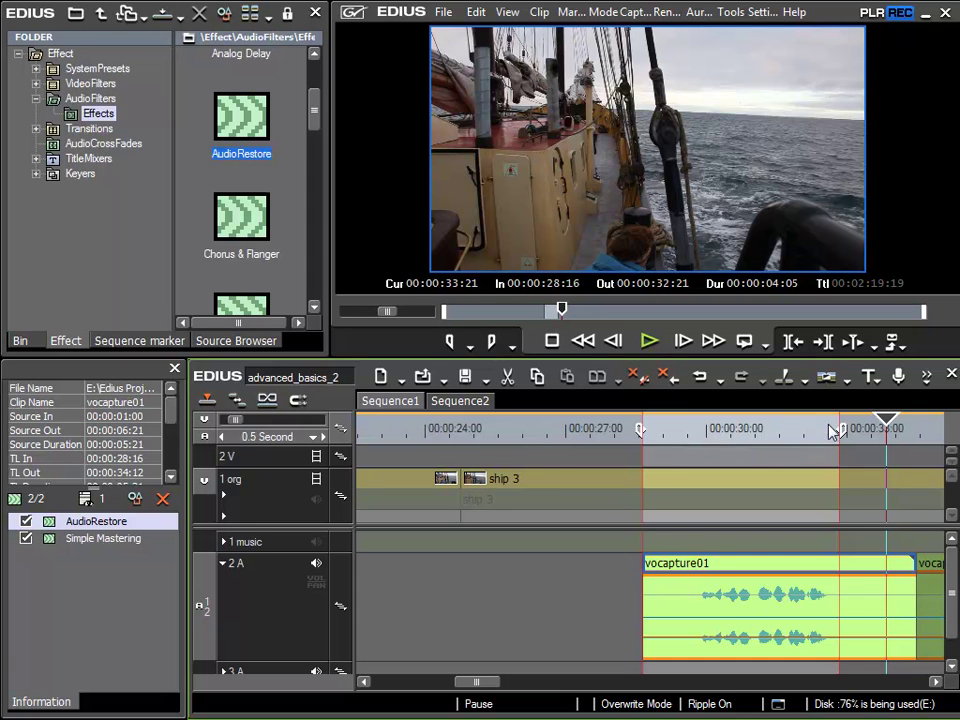
{"action": "left_click_drag", "start_coordinate": [845, 441], "coordinate": [918, 446]}
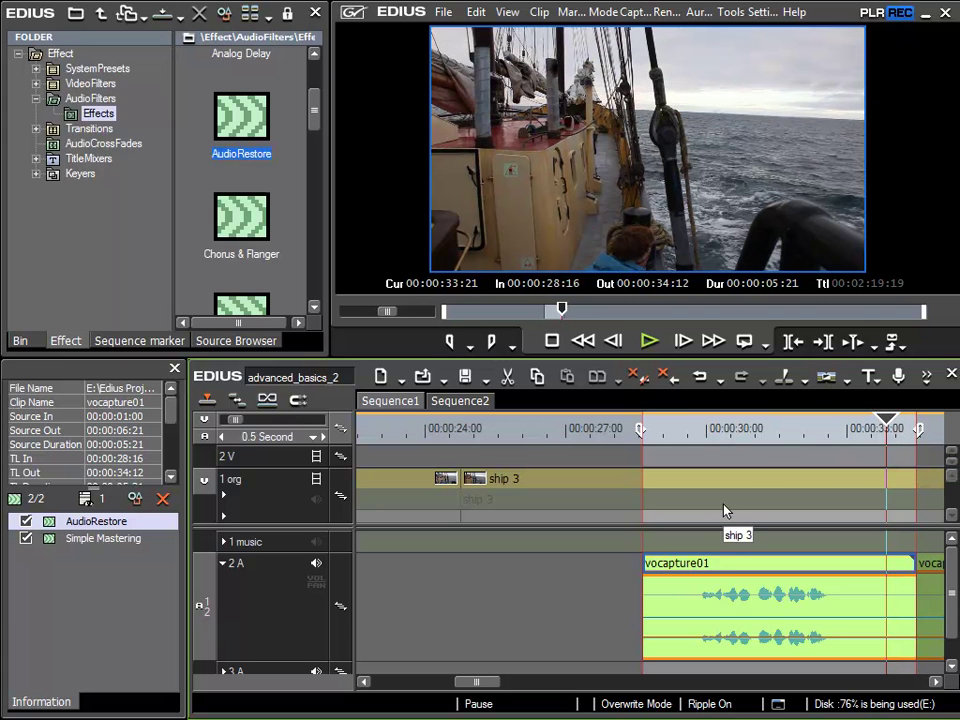
Step: Reopen and confirm AudioRestore's settings, then play vocapture01 from the In point
{"action": "left_click", "coordinate": [135, 498]}
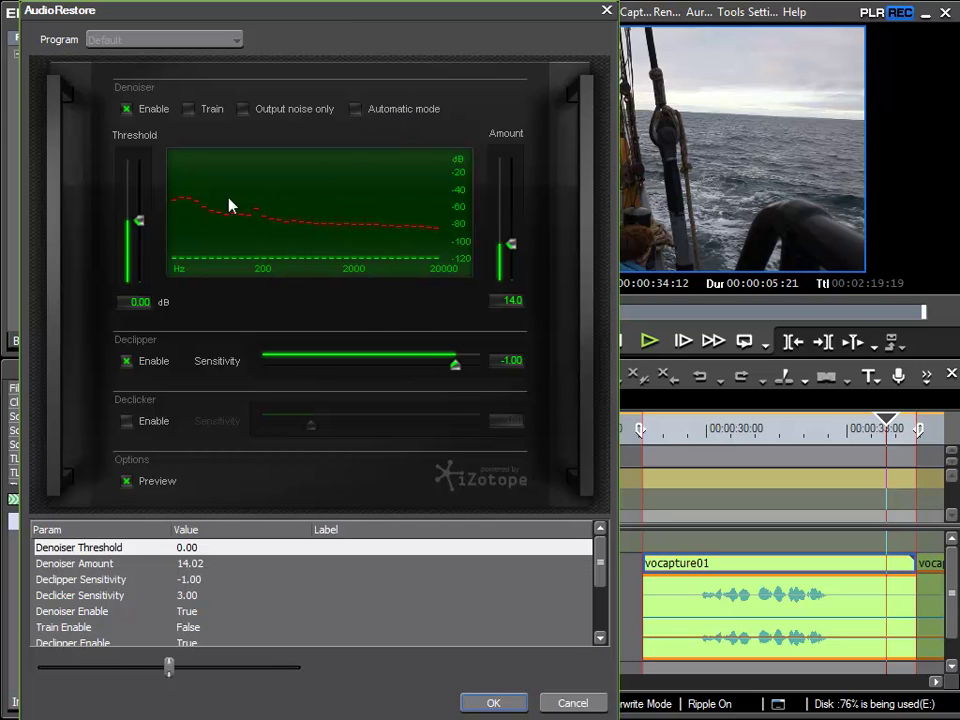
{"action": "left_click", "coordinate": [494, 703]}
{"action": "left_click", "coordinate": [657, 433]}
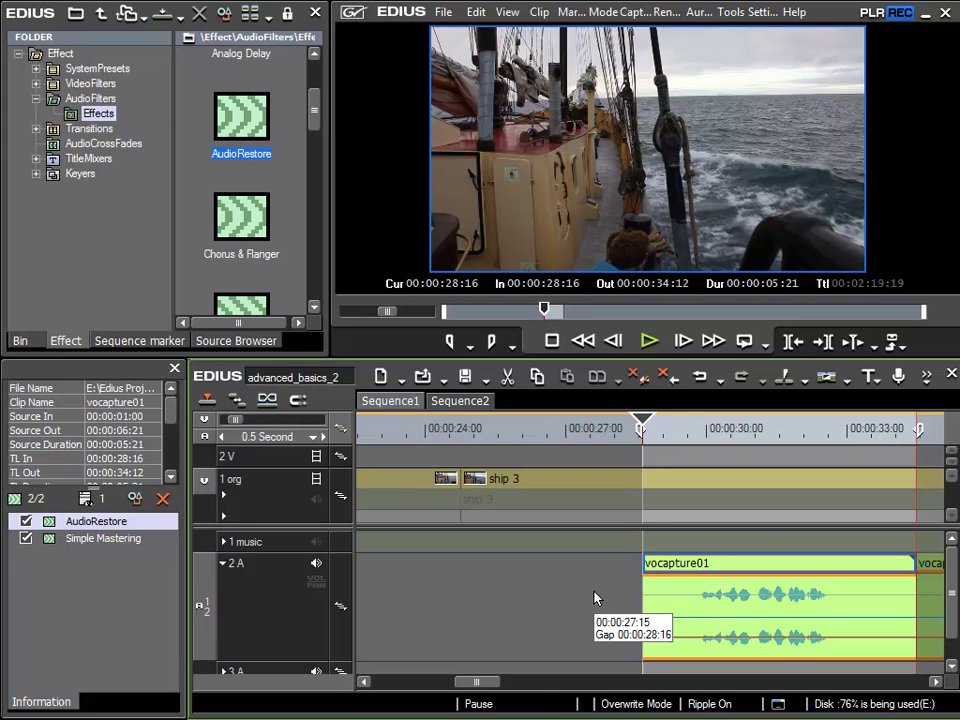
{"action": "key", "text": "space"}
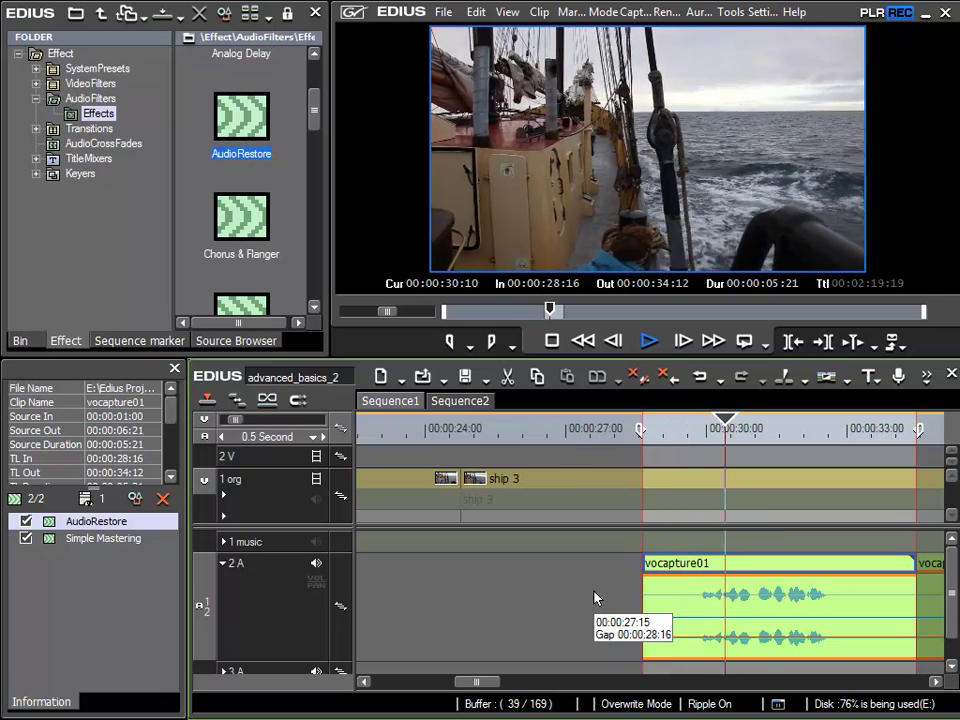